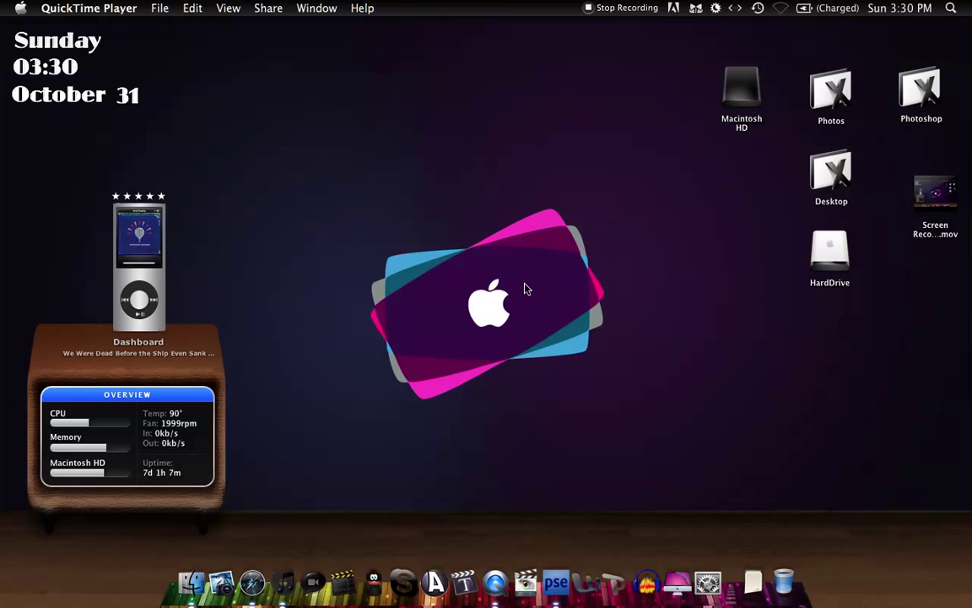
Launch Photoshop Elements from the Dock
click(556, 564)
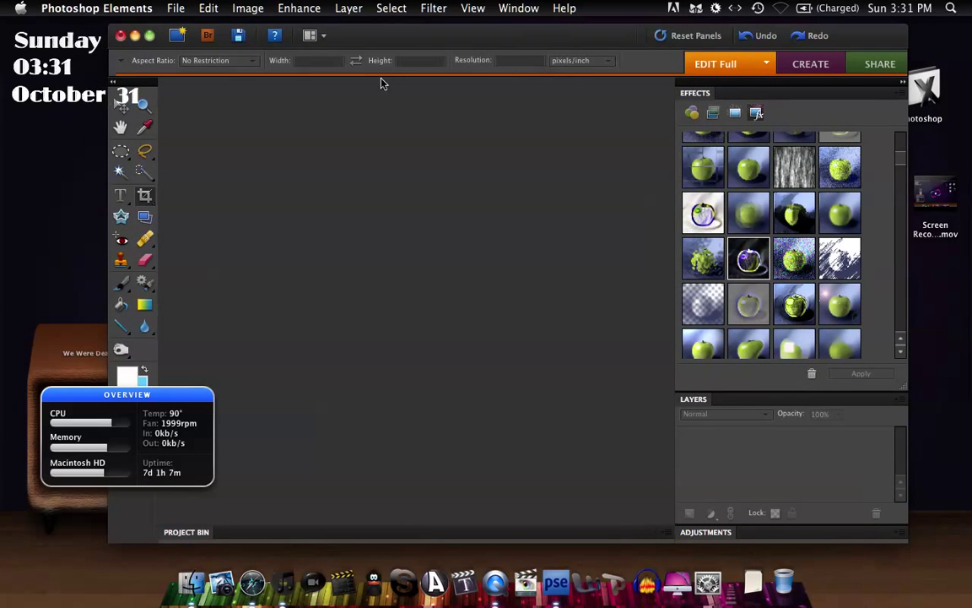
Start a new document named 'test' at 1920×1080 pixels and 102 pixels/inch
click(183, 37)
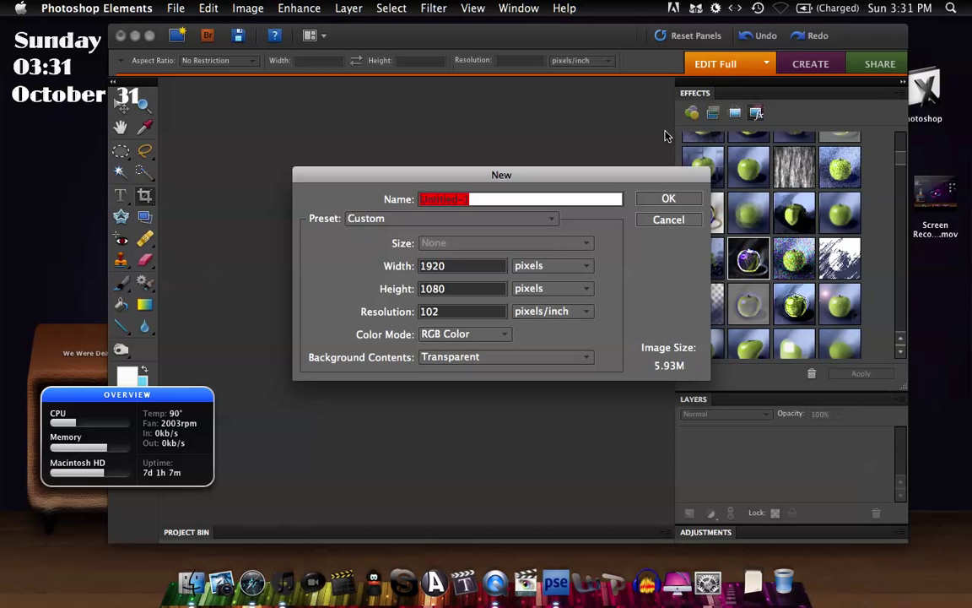
text(test)
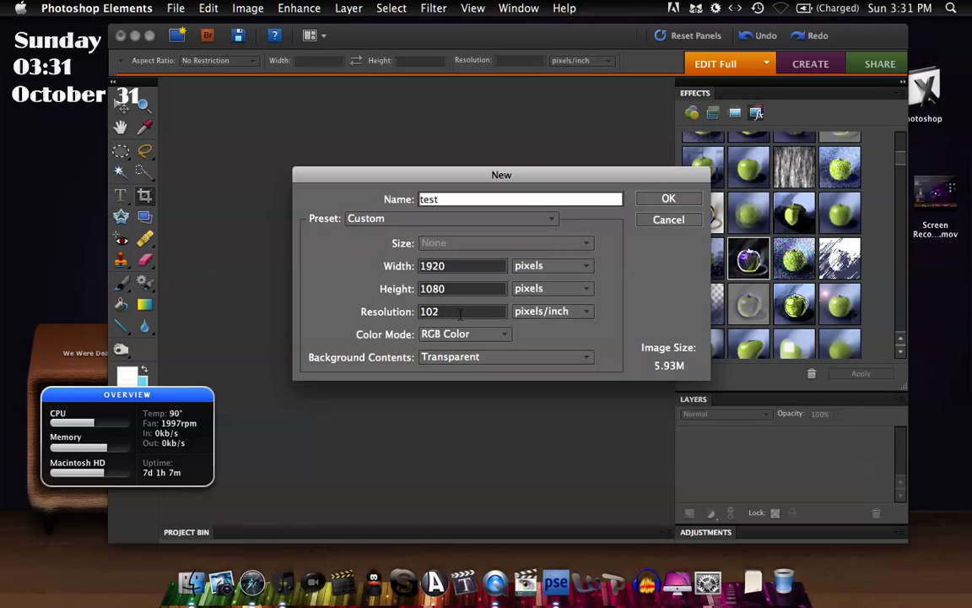
click(413, 313)
click(473, 314)
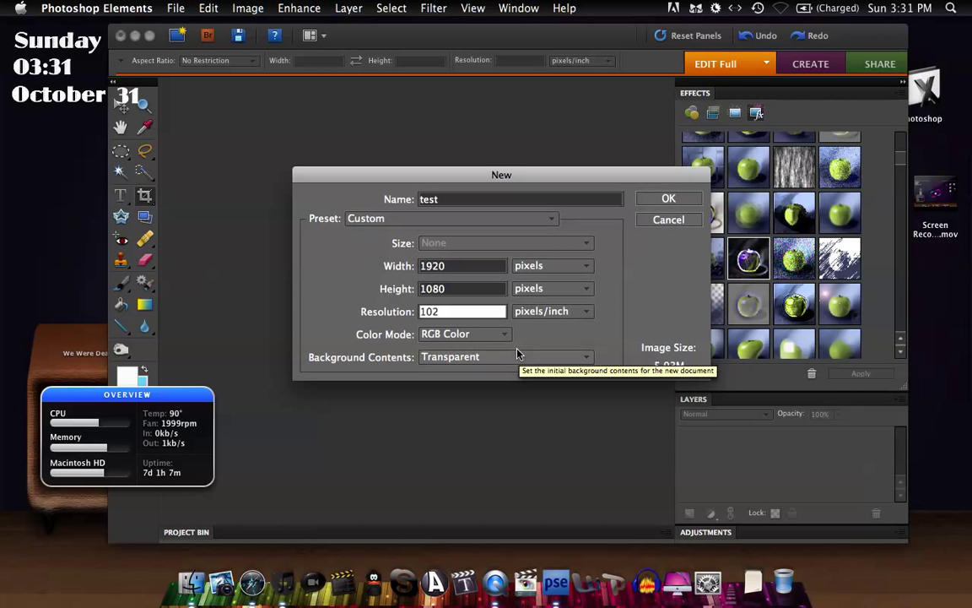
Create the test document and dock it in the workspace
click(669, 198)
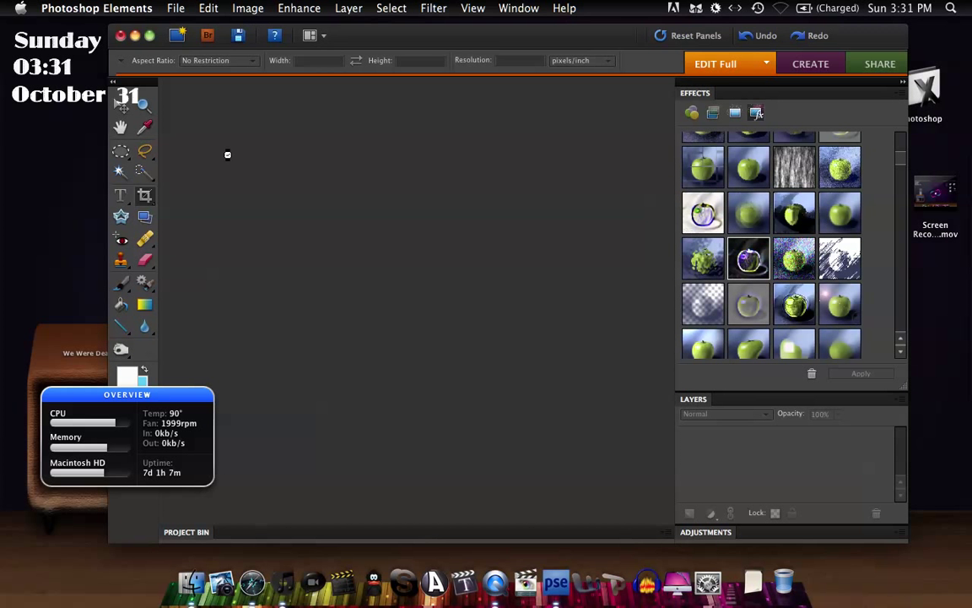
drag(272, 91, 281, 124)
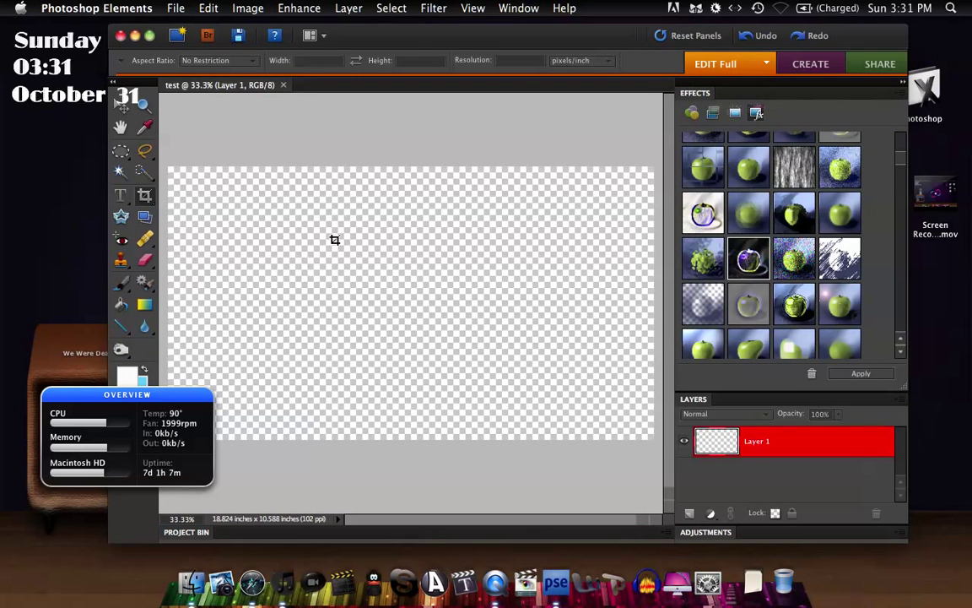
drag(362, 36, 426, 32)
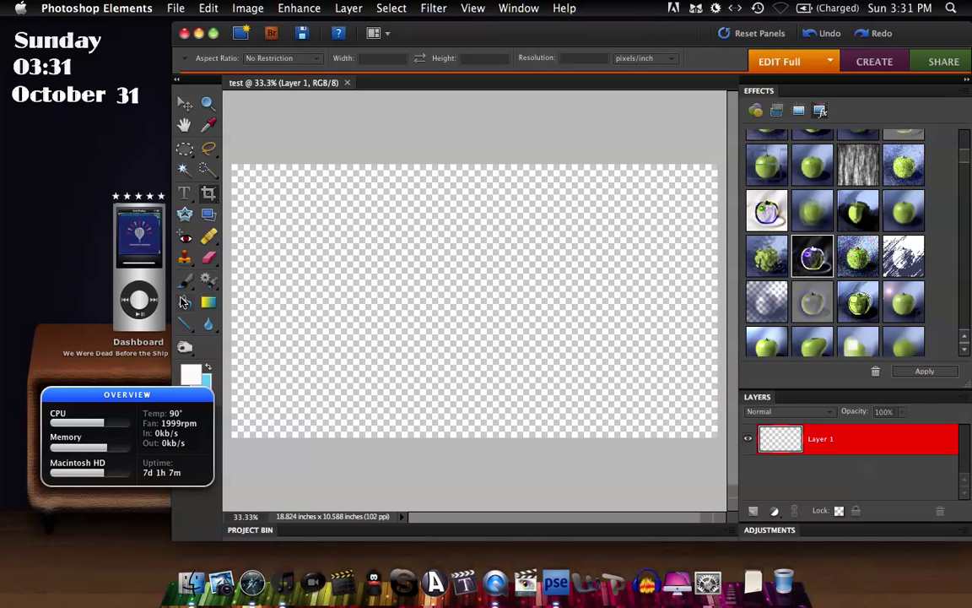
Fill the transparent canvas with white using the Paint Bucket
click(208, 306)
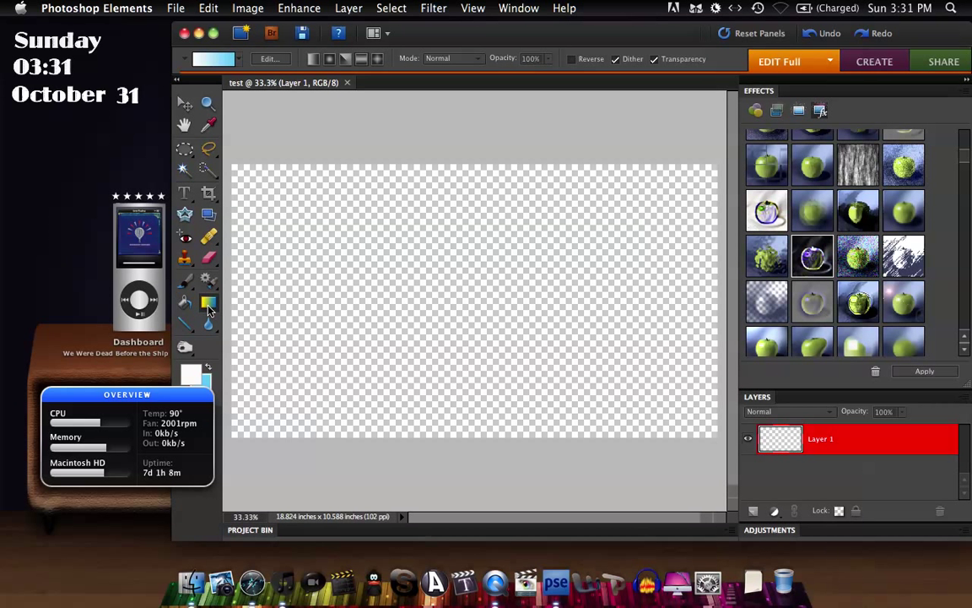
click(191, 372)
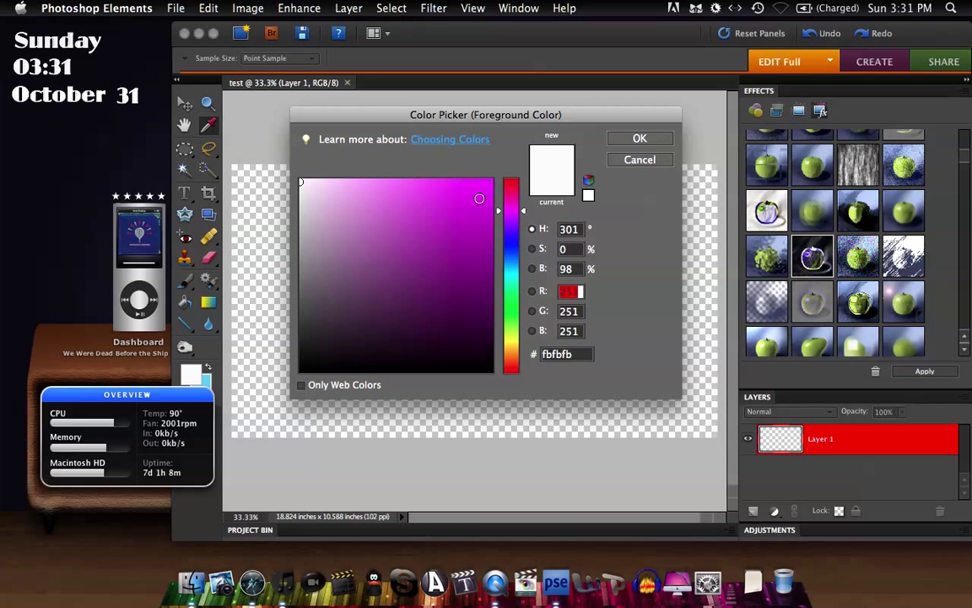
click(640, 138)
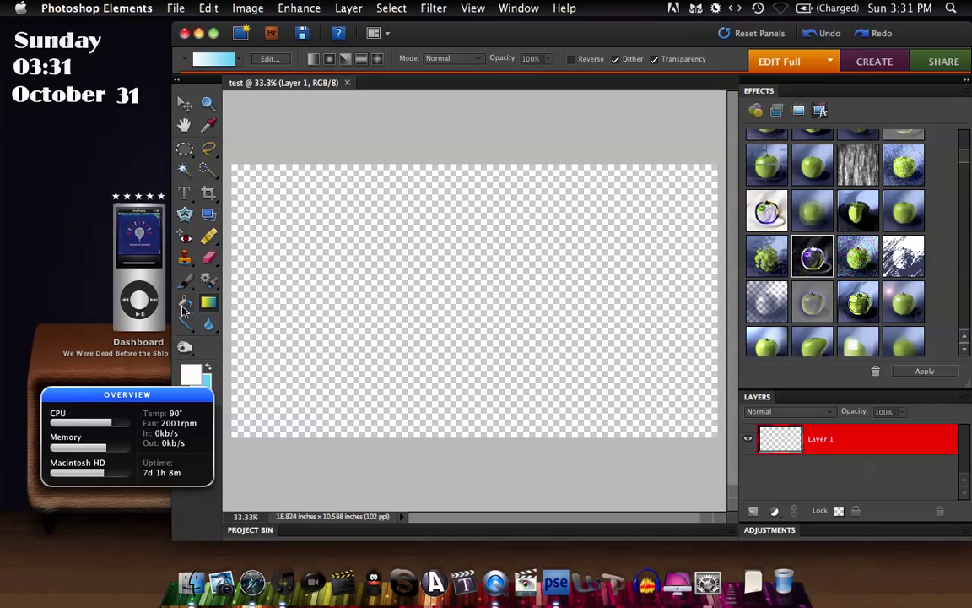
click(185, 304)
click(279, 396)
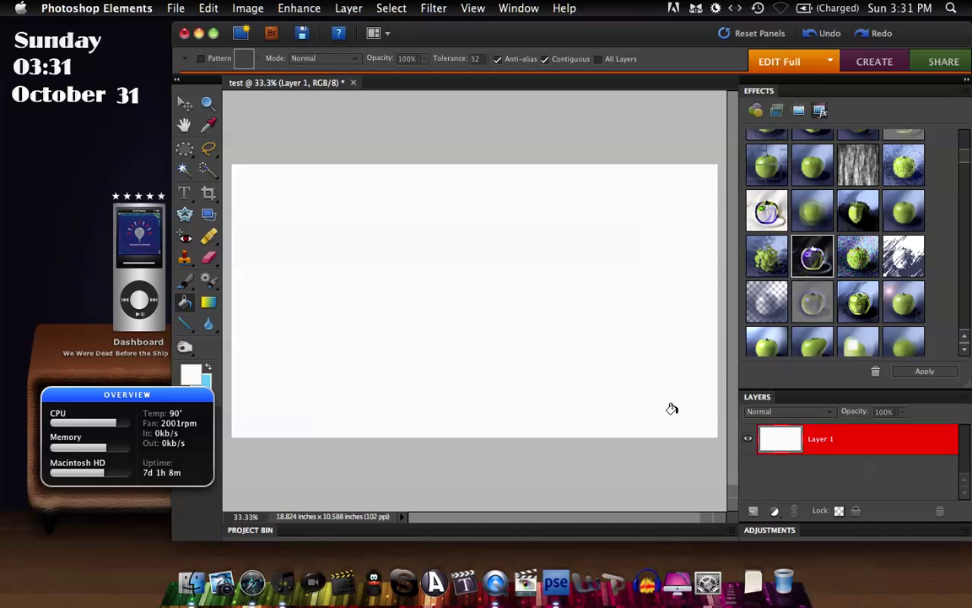
Type 'Cheezwizhi9' on the canvas and colour it light blue
click(184, 193)
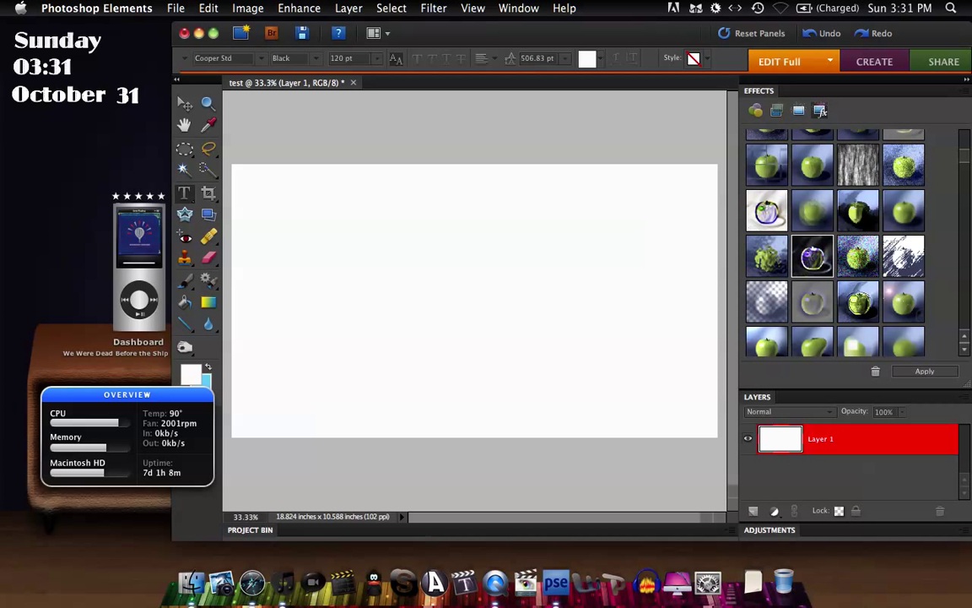
click(289, 265)
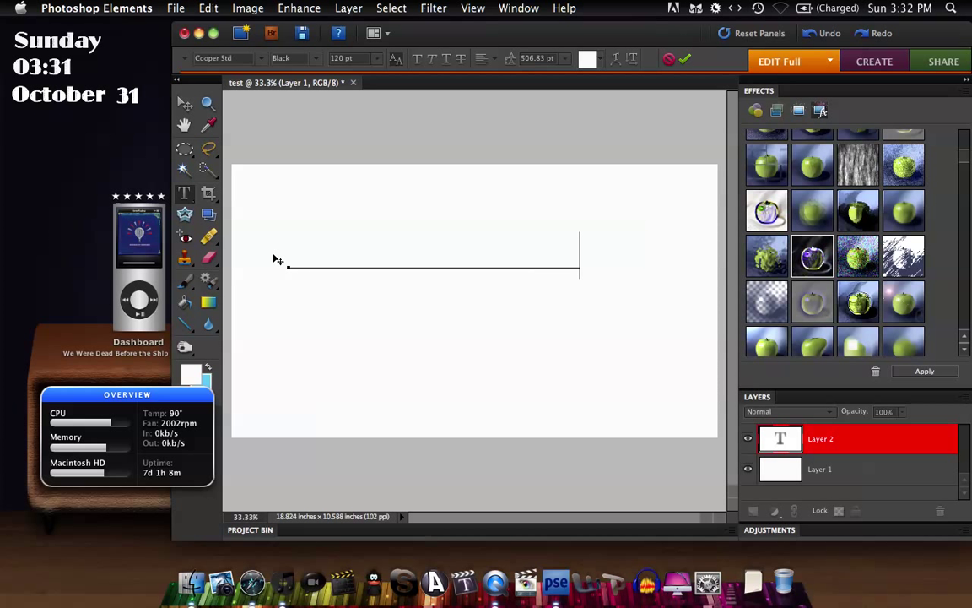
double_click(399, 255)
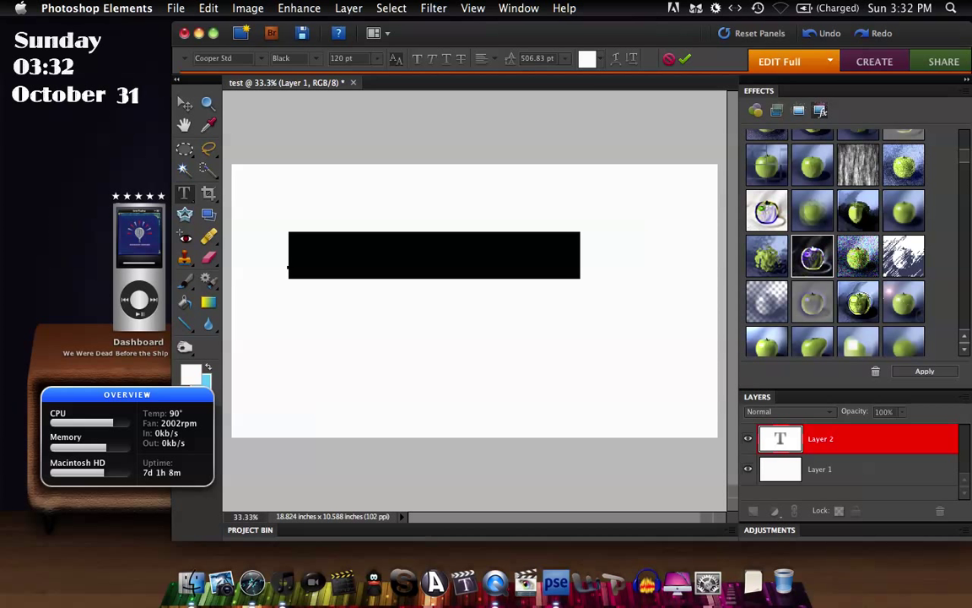
click(591, 59)
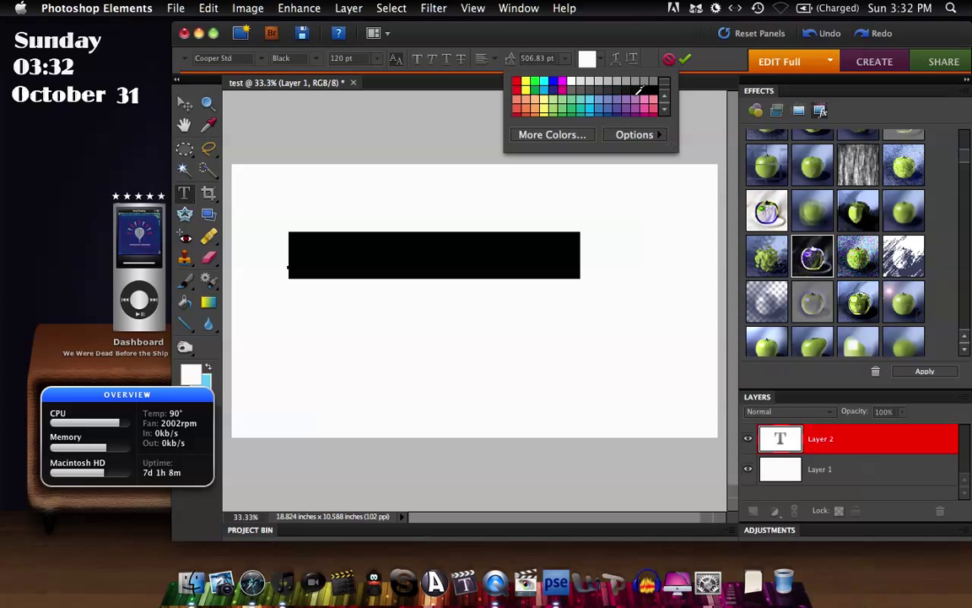
click(540, 87)
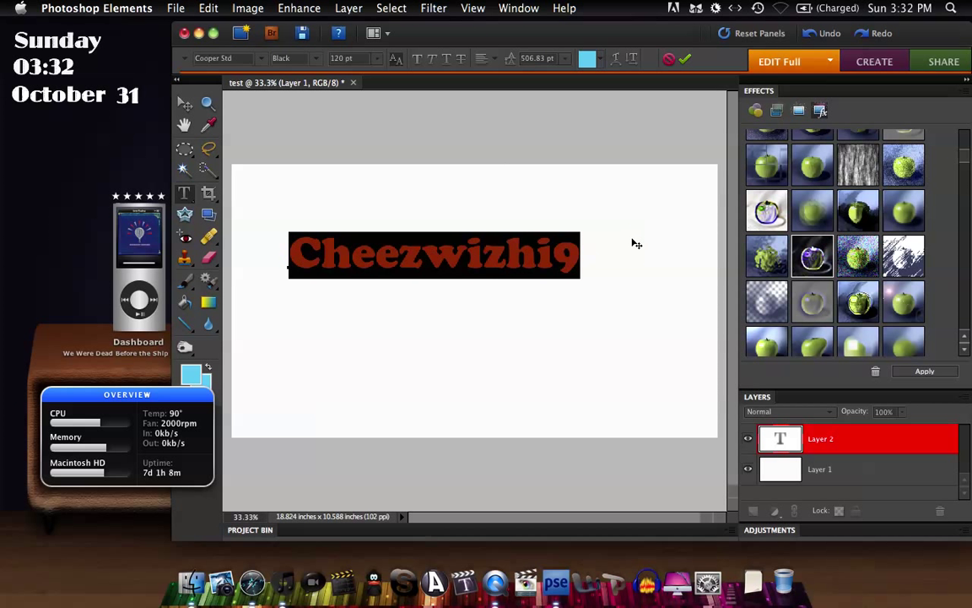
click(351, 295)
Move the Cheezwizhi9 text slightly down and right, then commit it
click(365, 256)
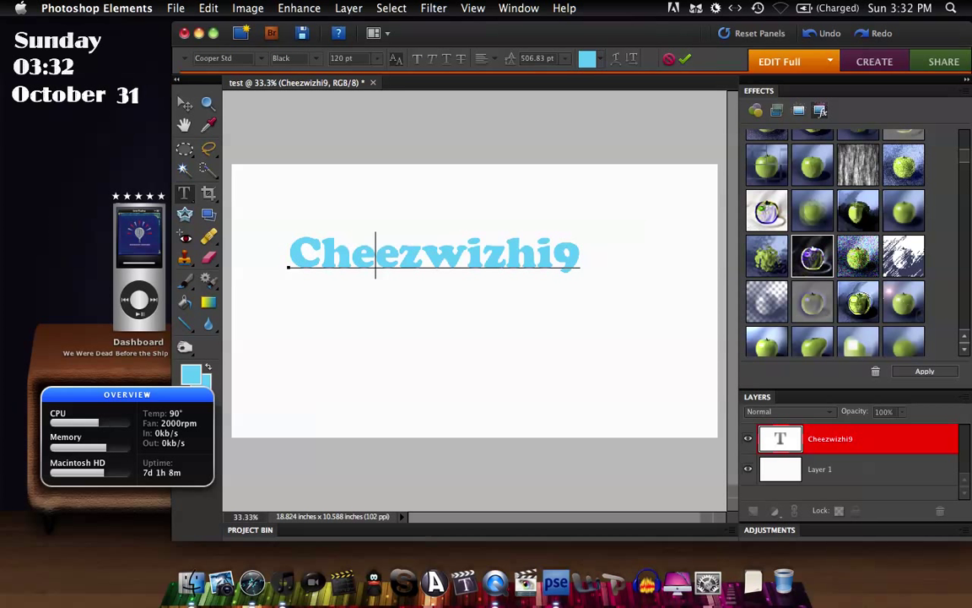
double_click(363, 276)
drag(271, 319, 295, 336)
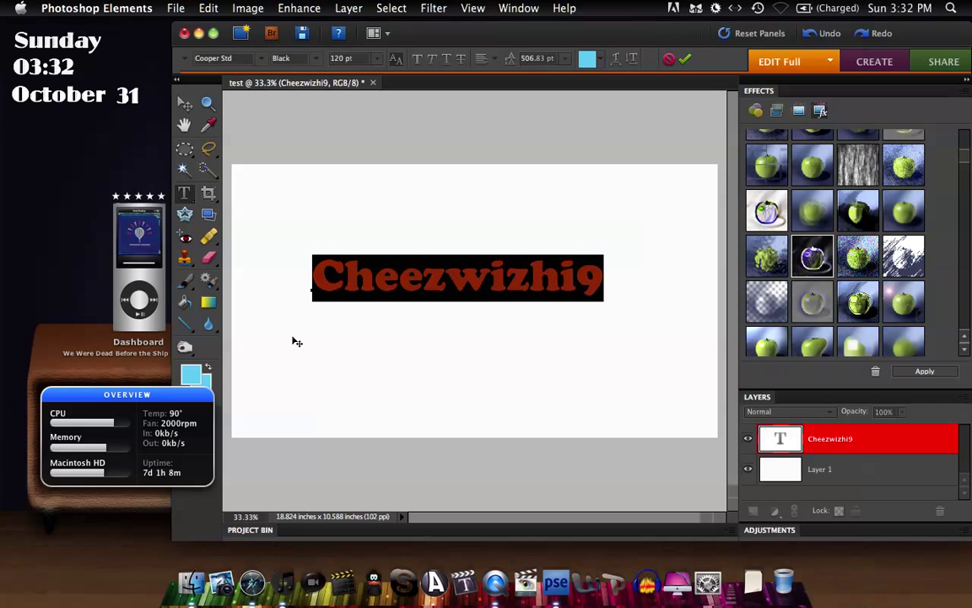
click(289, 267)
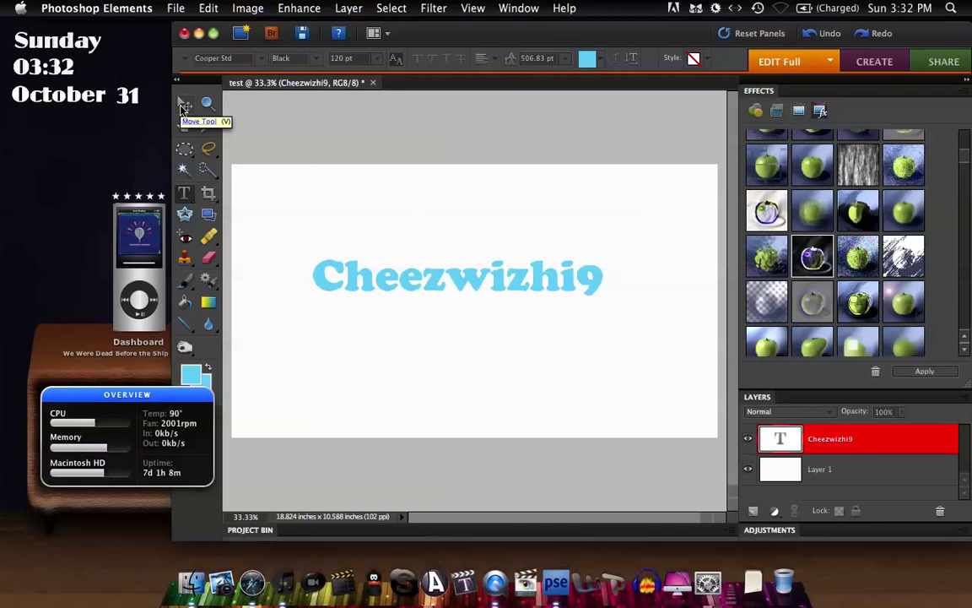
With the Move tool, duplicate the text layer twelve times, nudging copies right and down
click(177, 102)
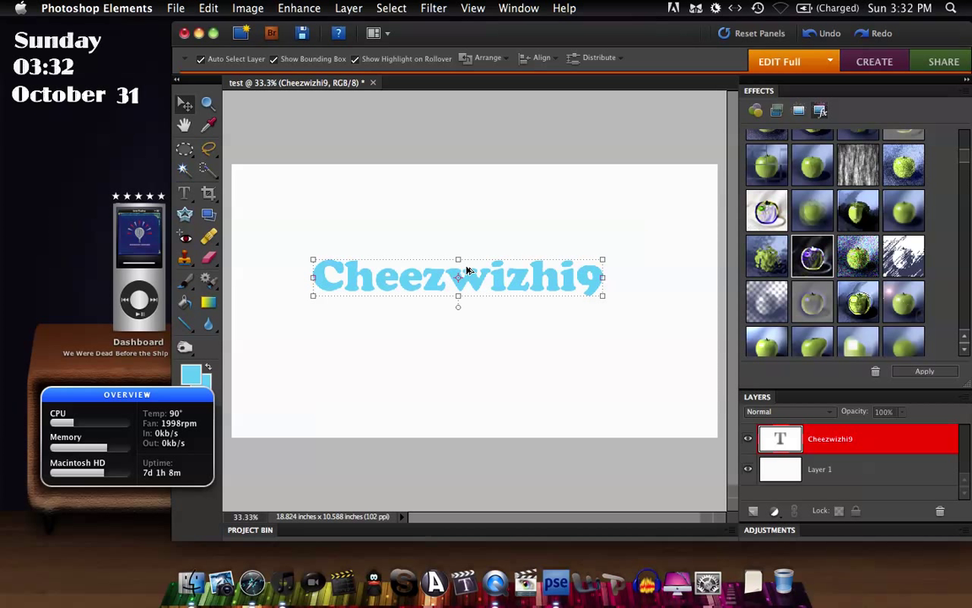
key(super+j)
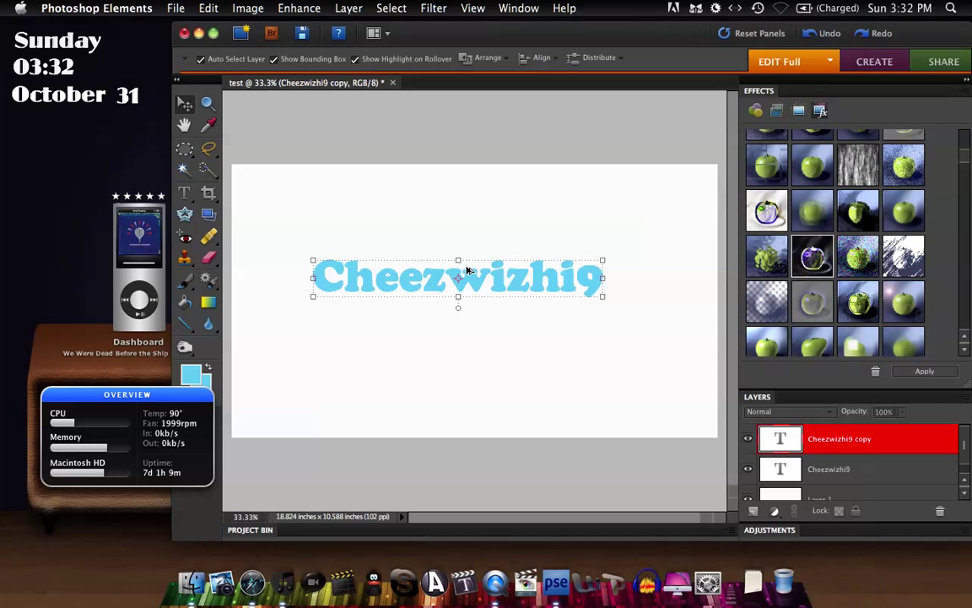
key(alt+Right)
key(alt+Down)
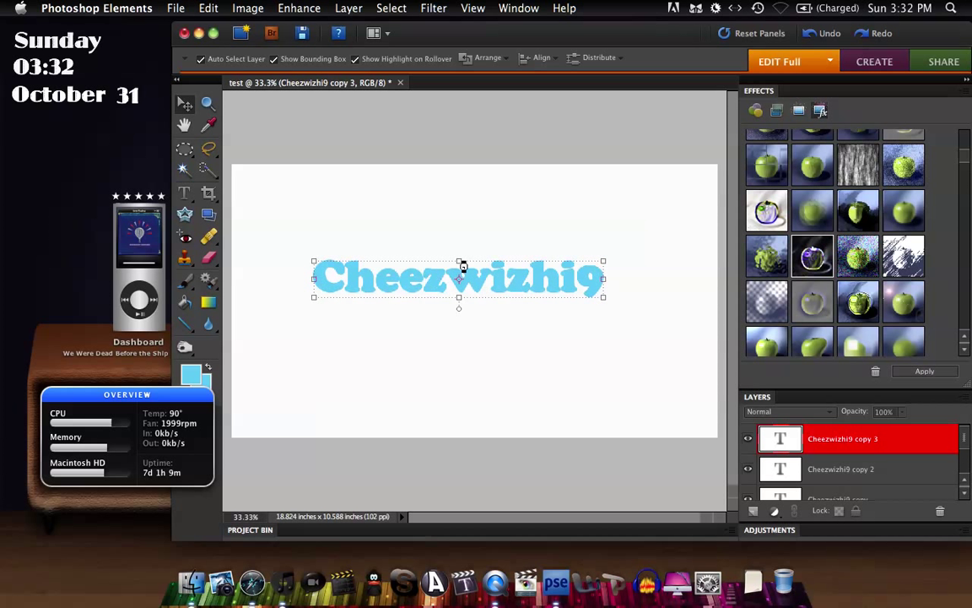
key(alt+Right)
key(alt+Down)
key(alt+Right)
key(alt+Down)
key(alt+Right)
key(alt+Down)
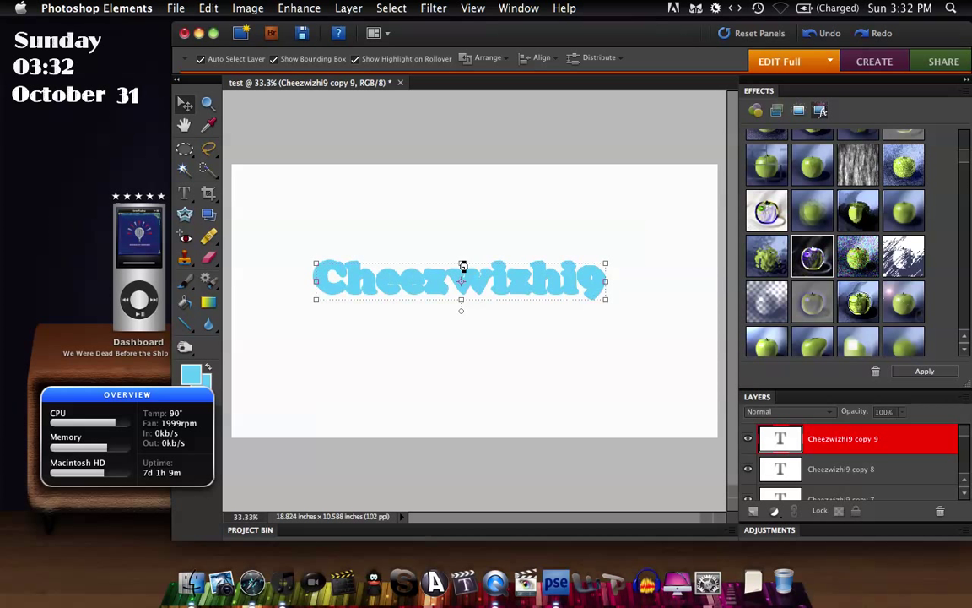
key(alt+Right)
key(alt+Down)
key(alt+Right)
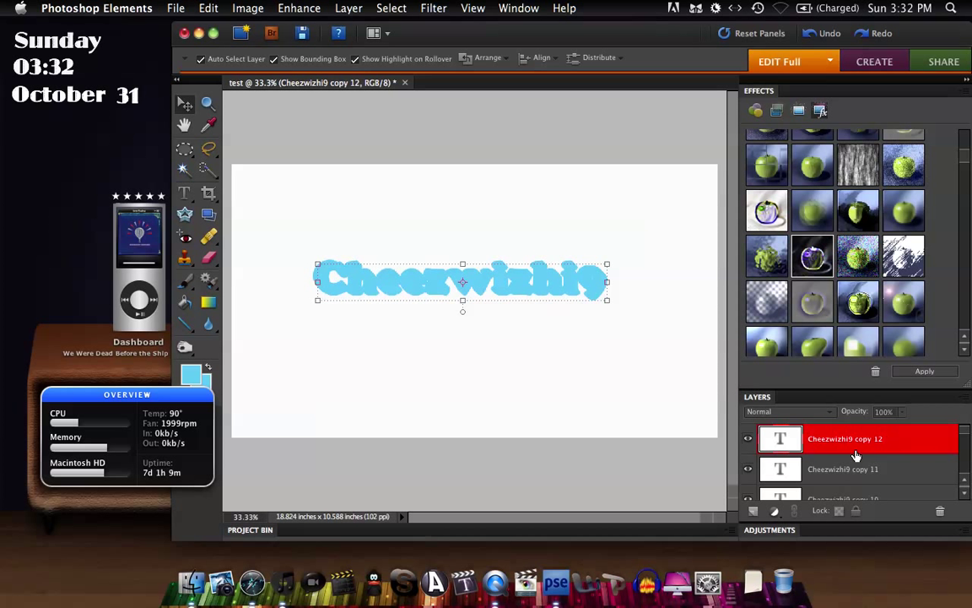
Select the twelve text copies and merge them via Layer > Merge Layers
scroll(856, 456, down, 2)
scroll(856, 456, down, 2)
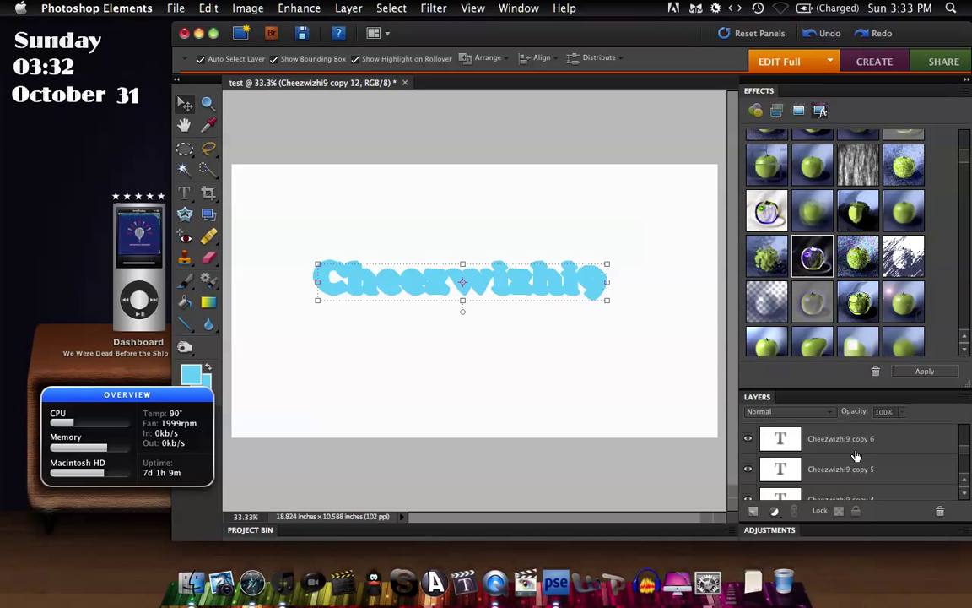
scroll(856, 456, down, 3)
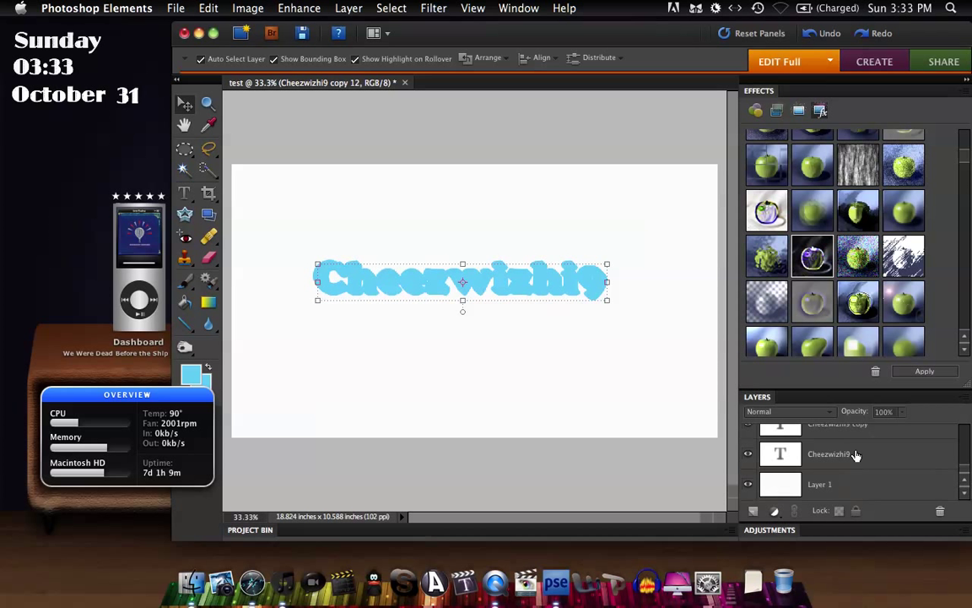
scroll(856, 456, up, 1)
shift+click(859, 446)
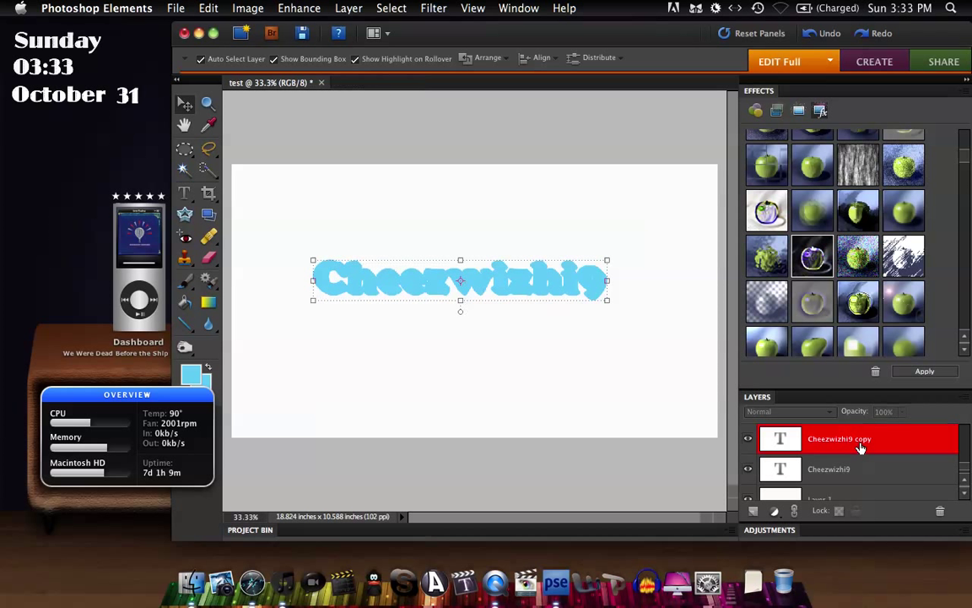
scroll(861, 472, up, 2)
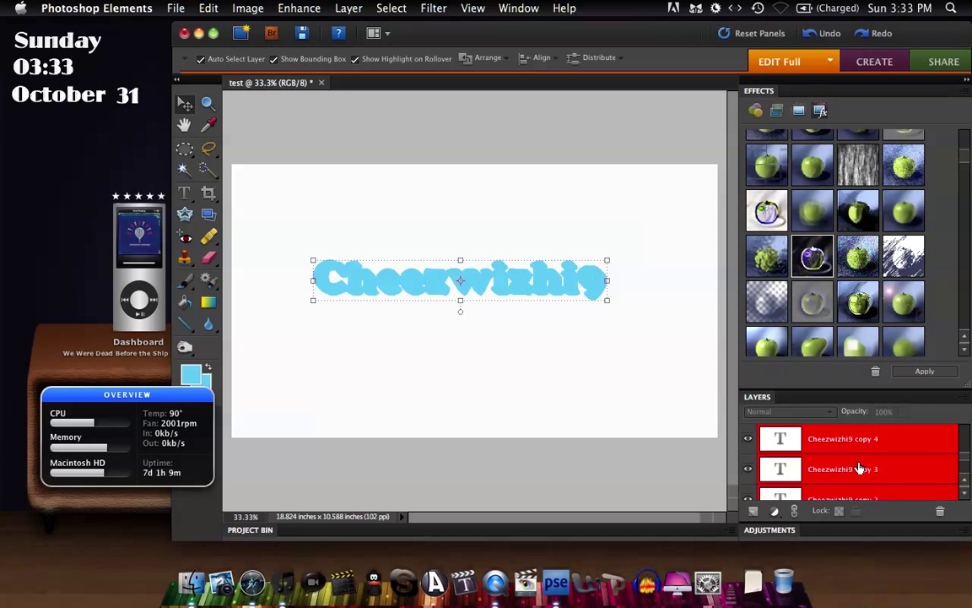
scroll(859, 467, up, 8)
click(348, 8)
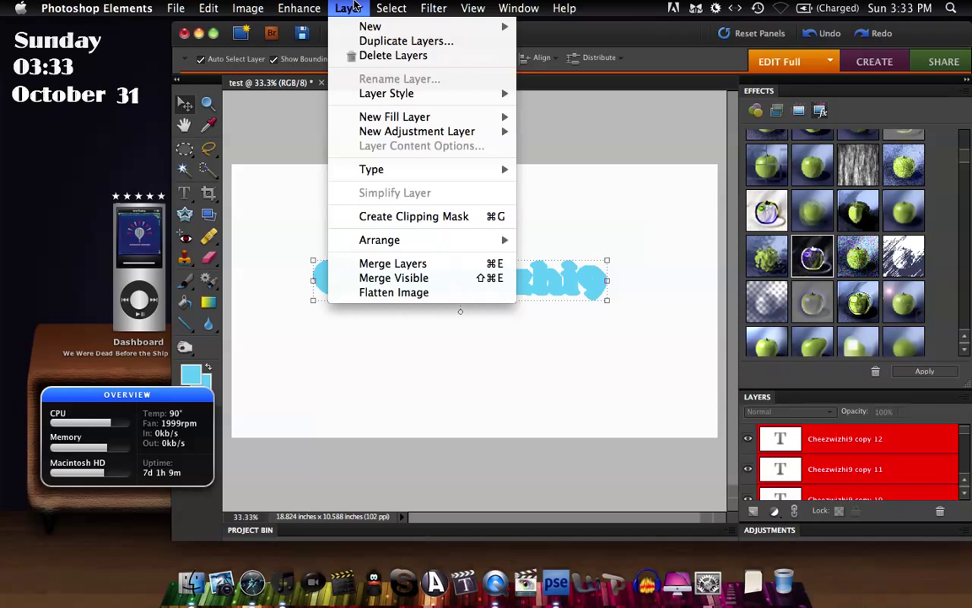
click(412, 264)
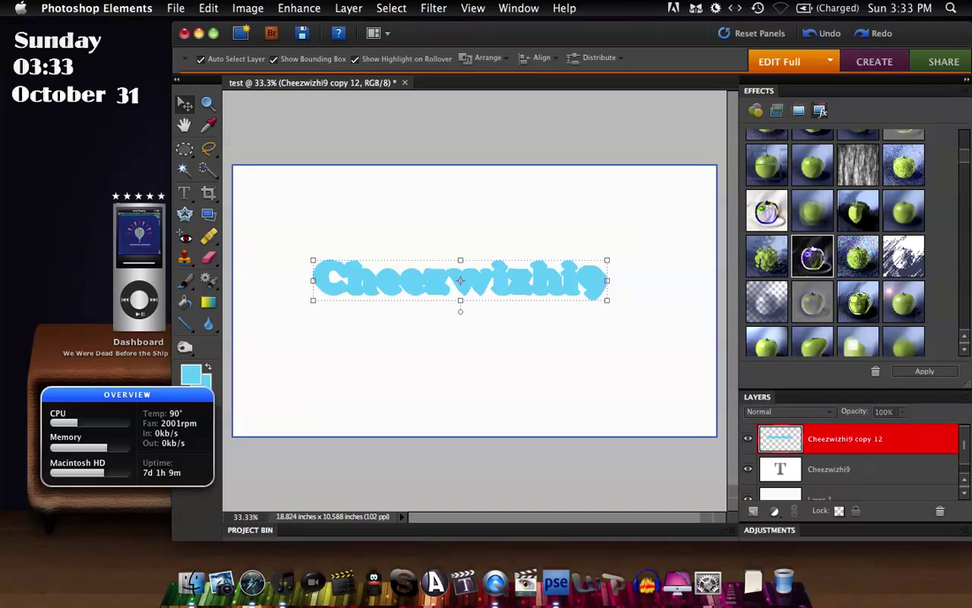
Move the merged copy layer below the original Cheezwizhi9 text layer
key(F8)
click(173, 283)
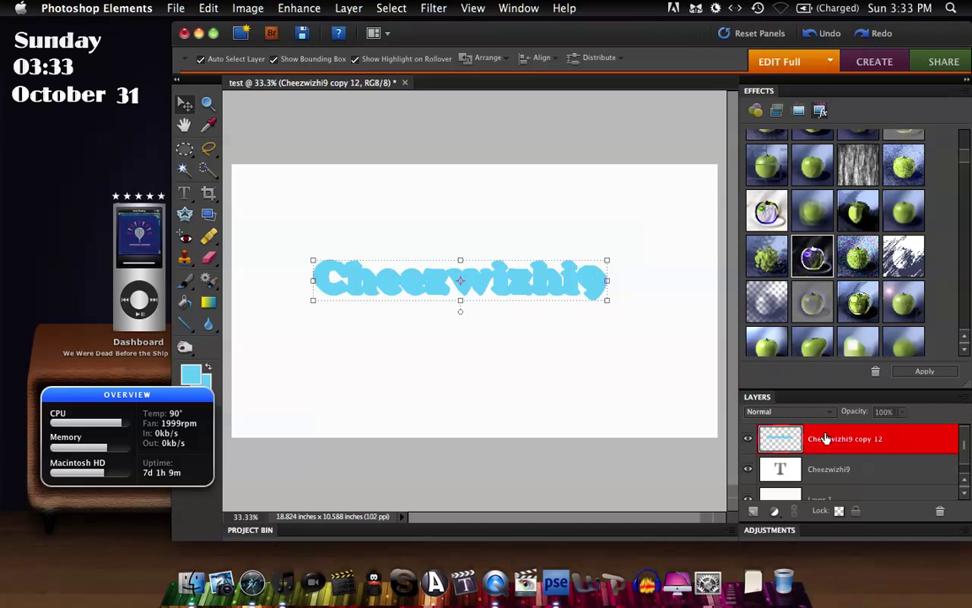
drag(826, 438, 818, 491)
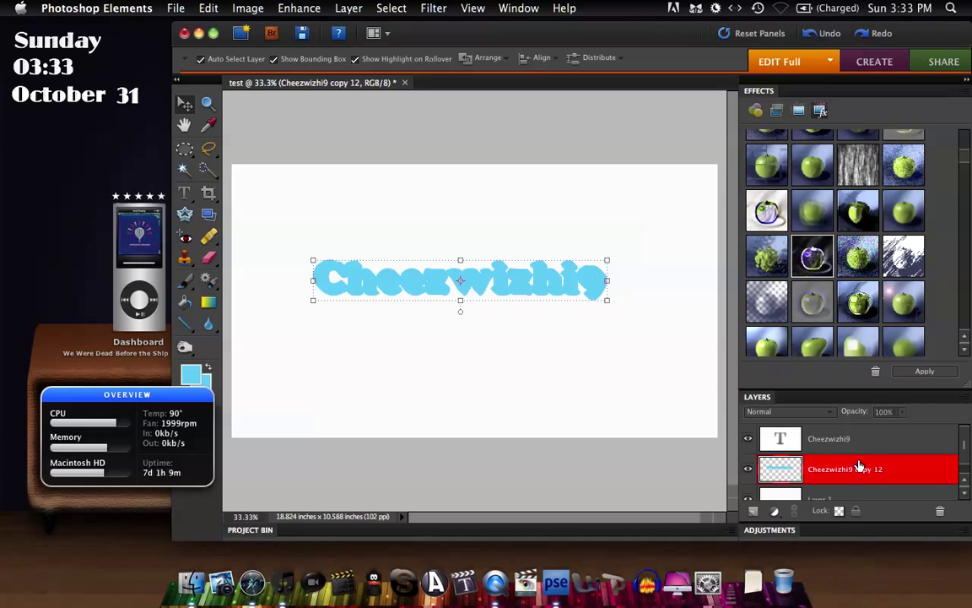
Apply the Glowing Edges effect to the merged copies, turning them black
click(814, 259)
double_click(814, 259)
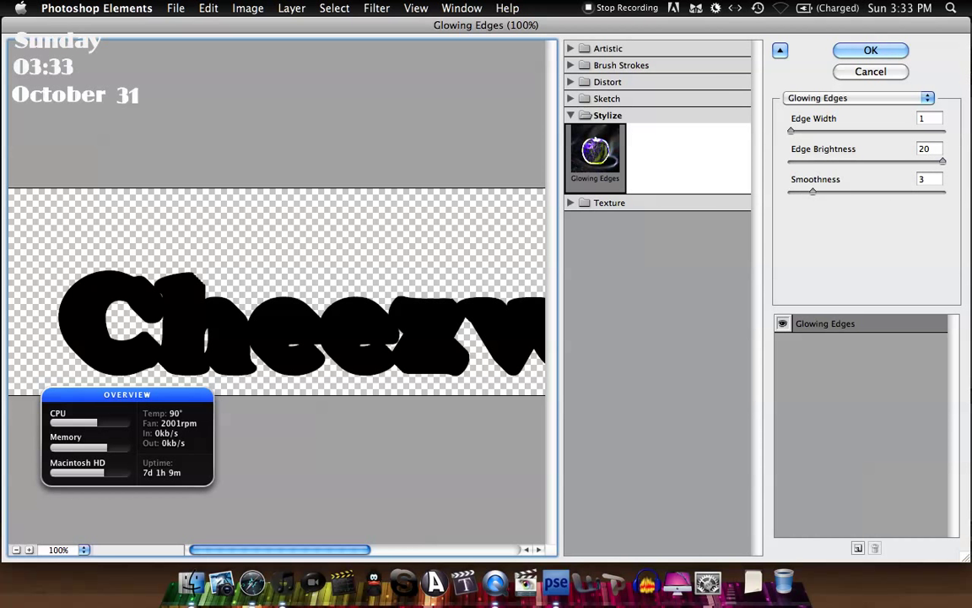
click(840, 56)
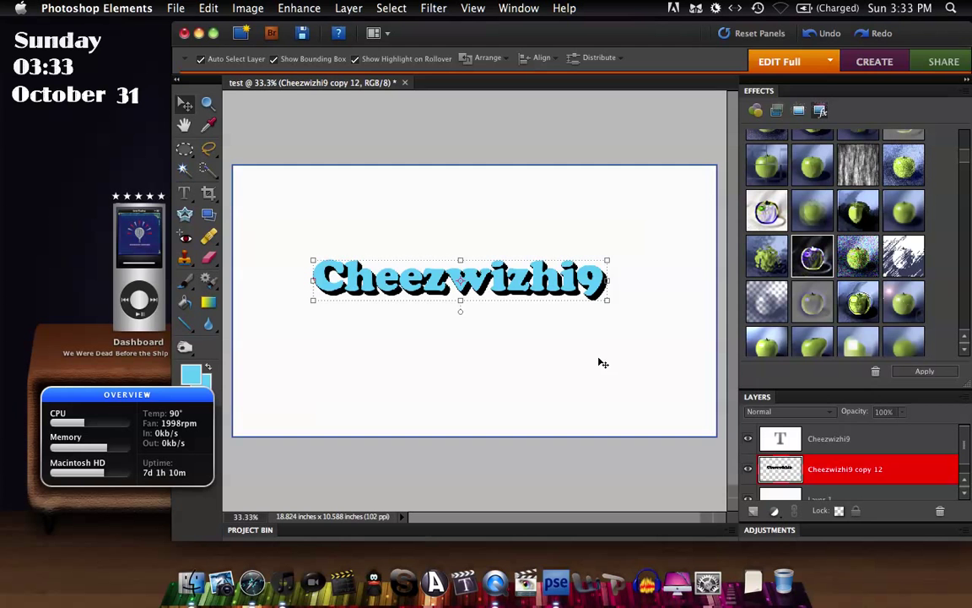
Zoom to 50% and pan to centre the text, checking text, background and copy 12 layers
key(alt+bracketleft)
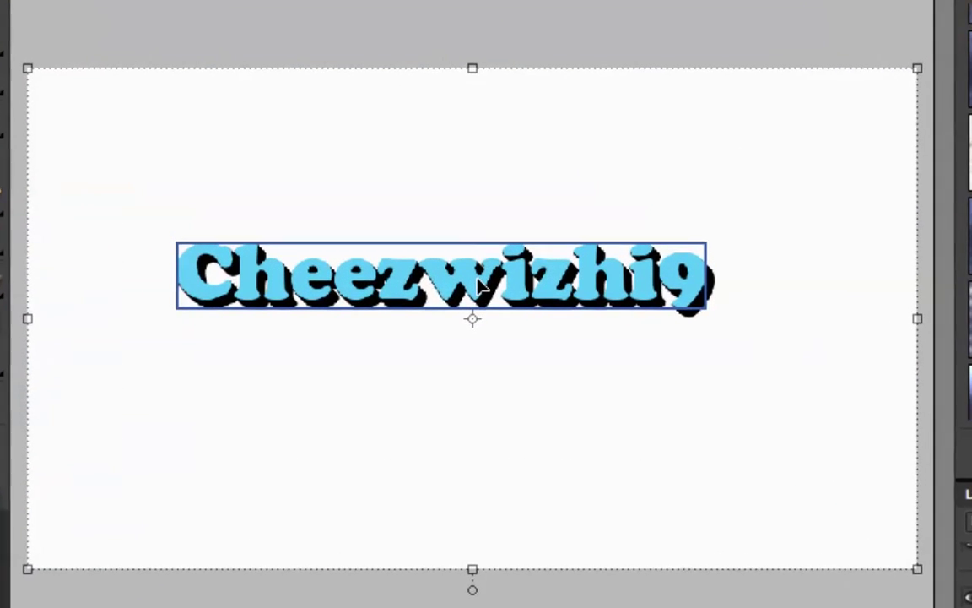
key(super+equal)
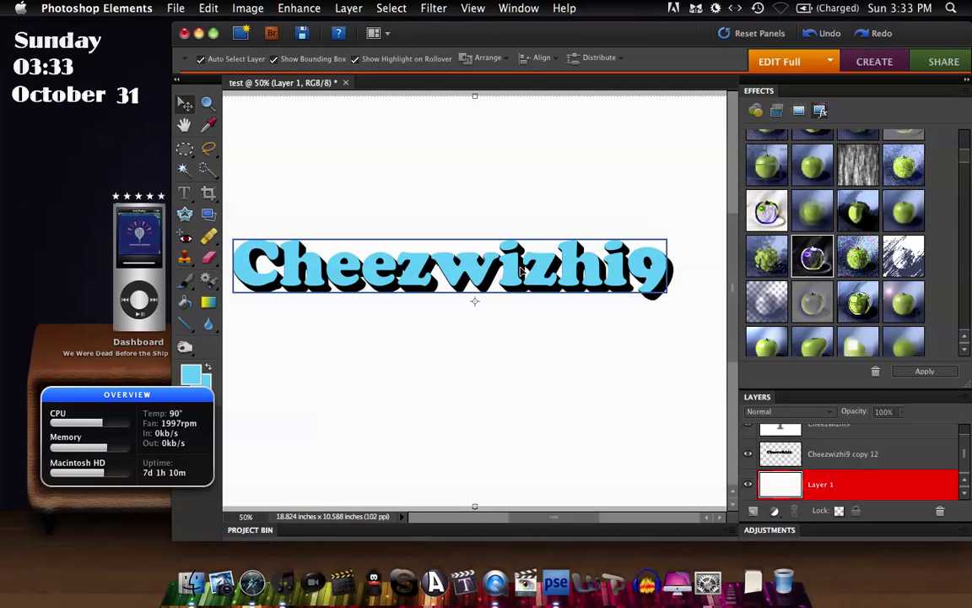
drag(521, 268, 552, 271)
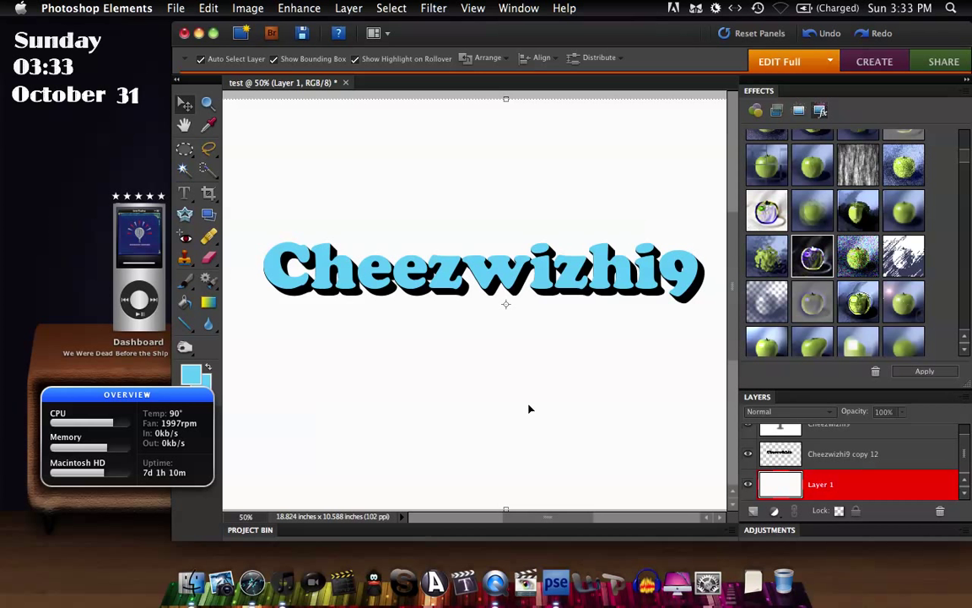
click(473, 247)
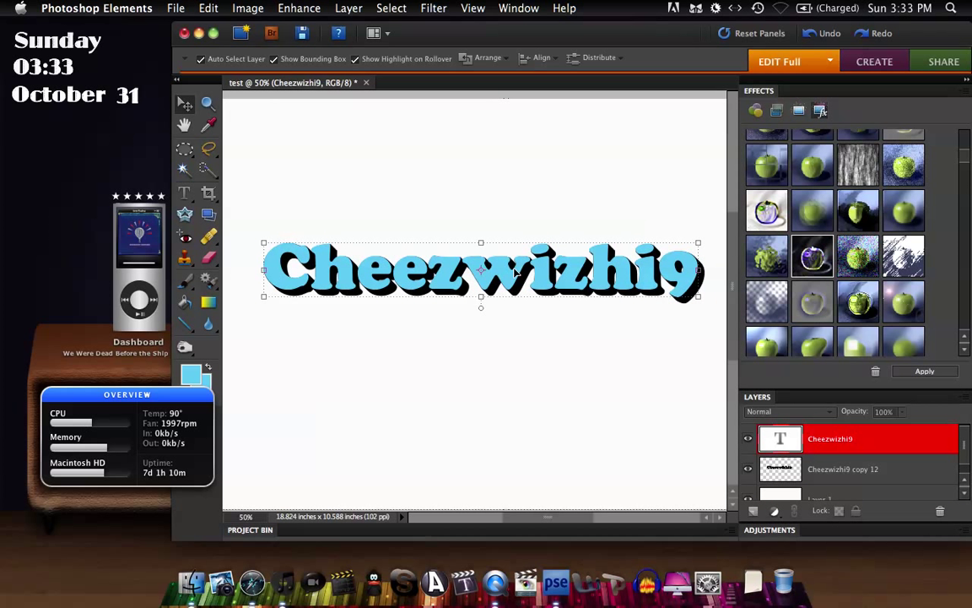
click(537, 414)
click(835, 456)
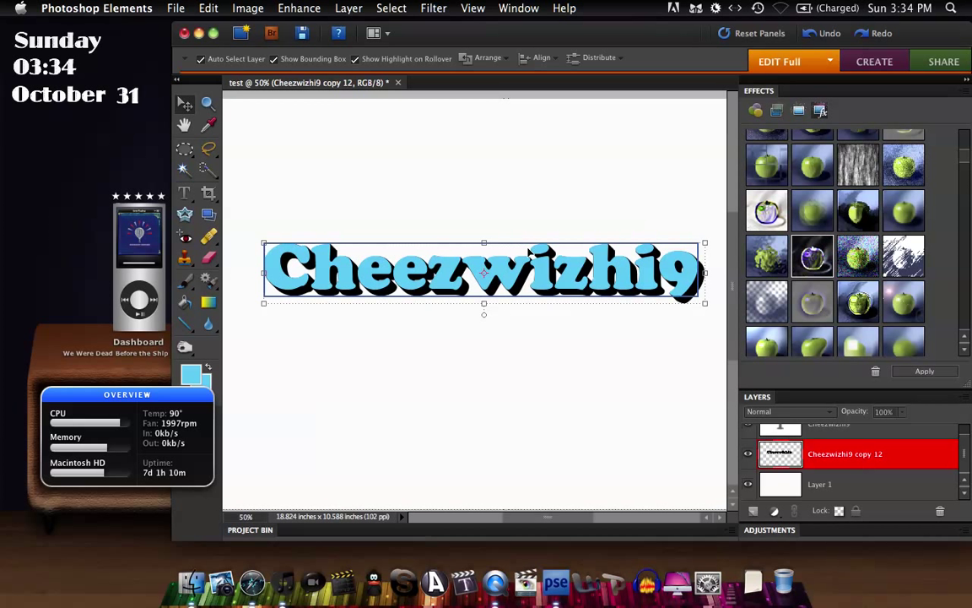
scroll(857, 440, up, 1)
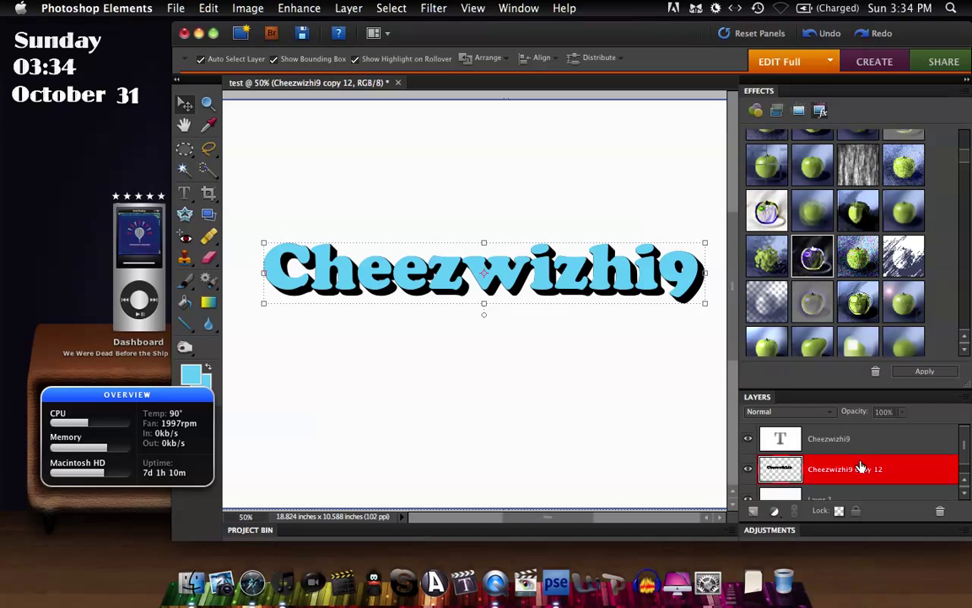
Delete the merged copy 12 extrusion layer and reselect the Cheezwizhi9 text layer
click(940, 513)
click(596, 194)
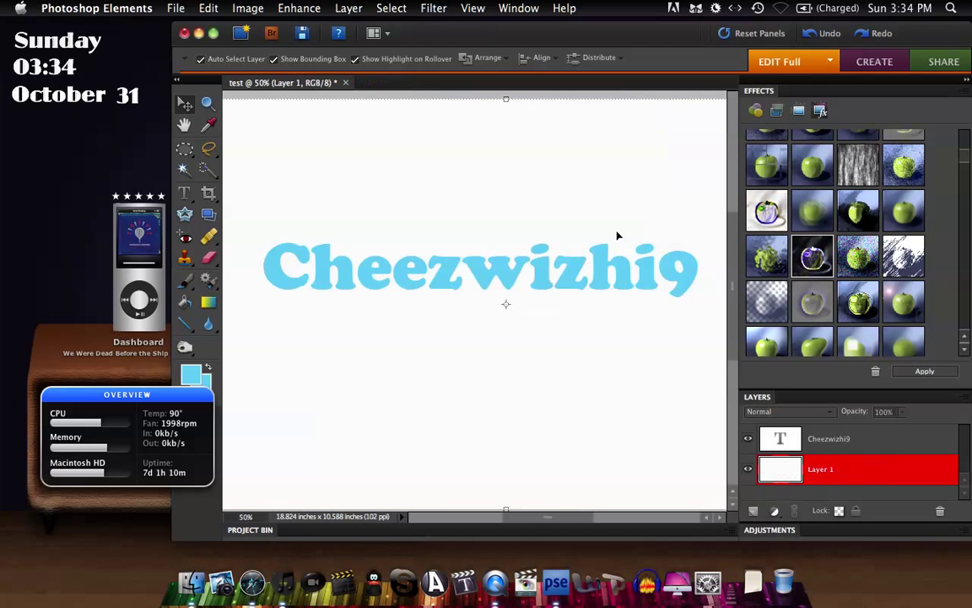
click(436, 256)
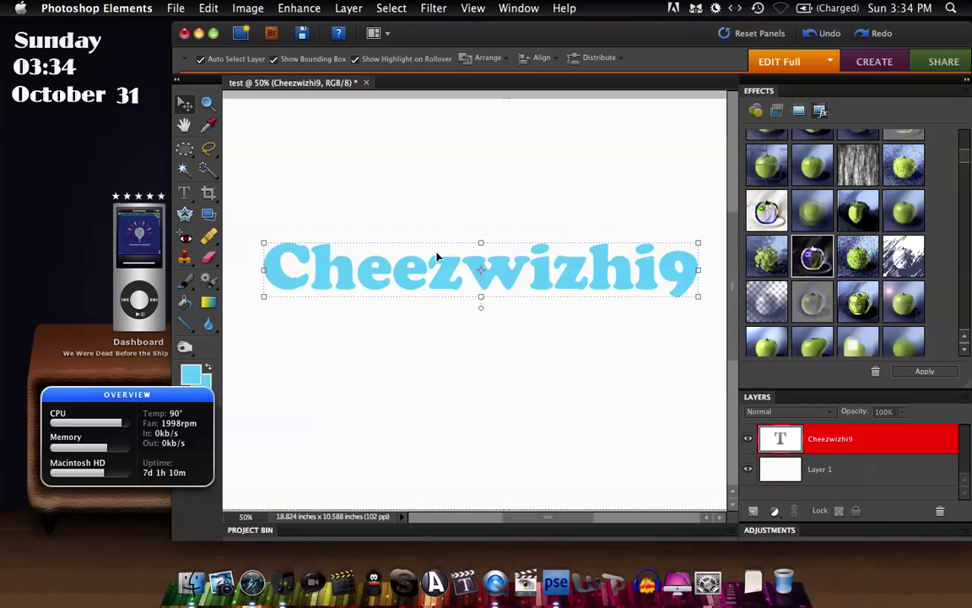
Duplicate the text repeatedly with Option+arrow nudges, building 31 offset copies
key(alt+Right)
key(alt+Down)
key(alt+Right)
key(alt+Down)
key(alt+Right)
key(alt+Down)
key(alt+Right)
key(alt+Down)
key(alt+Right)
key(alt+Down)
key(alt+Right)
key(alt+Down)
key(alt+Right)
key(alt+Down)
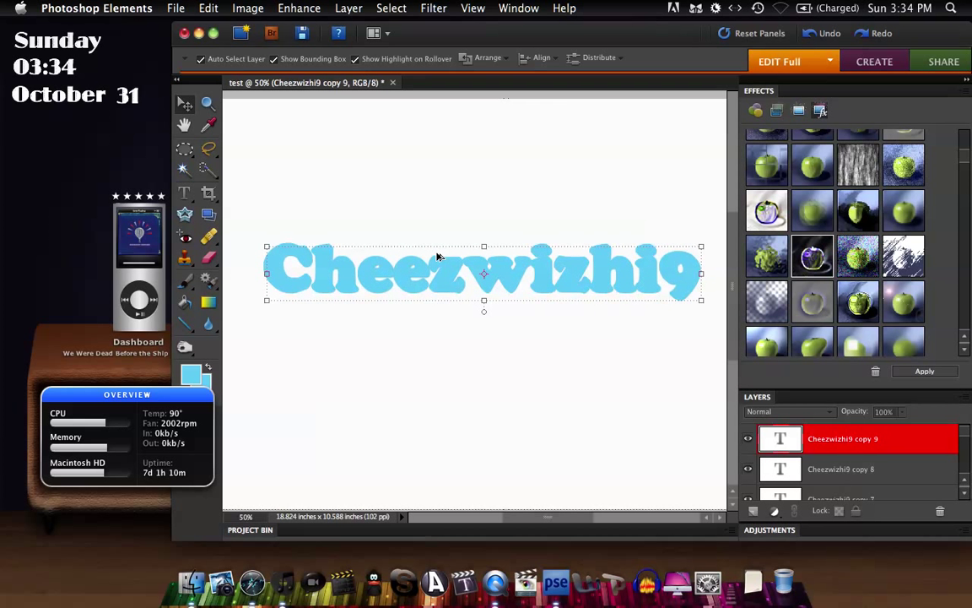
key(alt+Right)
key(alt+Down)
key(alt+Right)
key(alt+Down)
key(alt+Right)
key(alt+Down)
key(alt+Right)
key(alt+Down)
key(alt+Right)
key(alt+Down)
key(alt+Right)
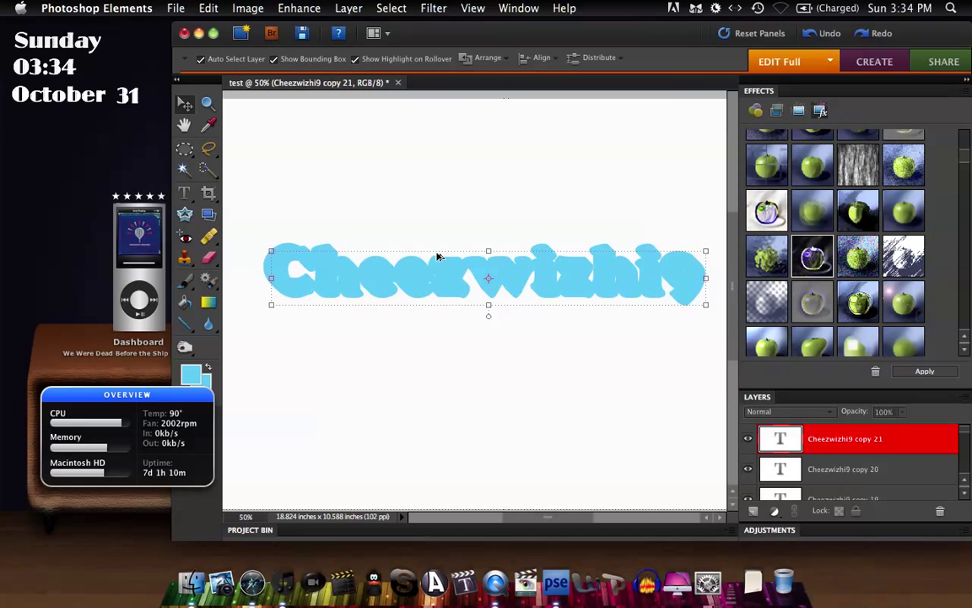
key(alt+Down)
key(alt+Right)
key(alt+Down)
key(alt+Right)
key(alt+Down)
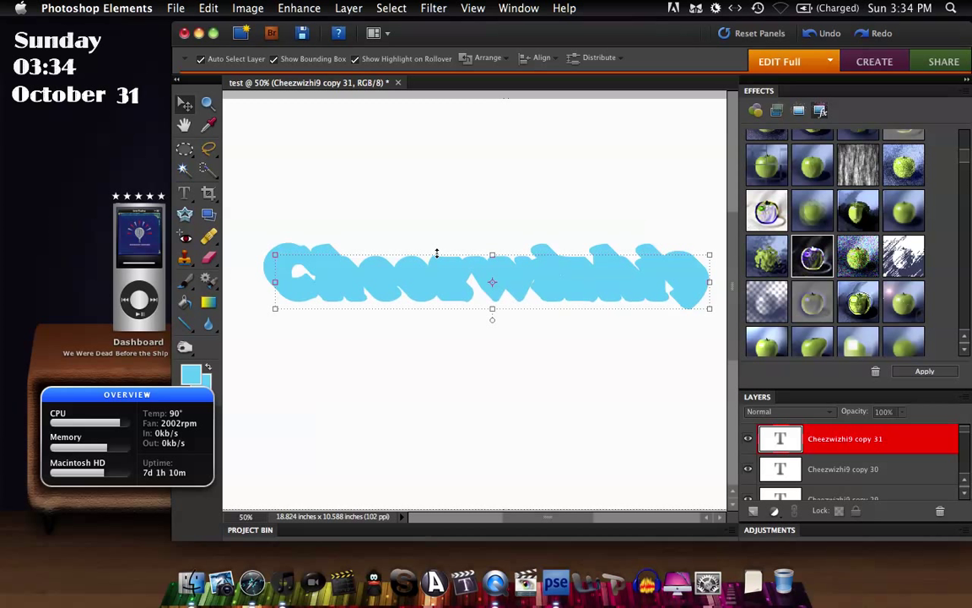
scroll(858, 438, down, 8)
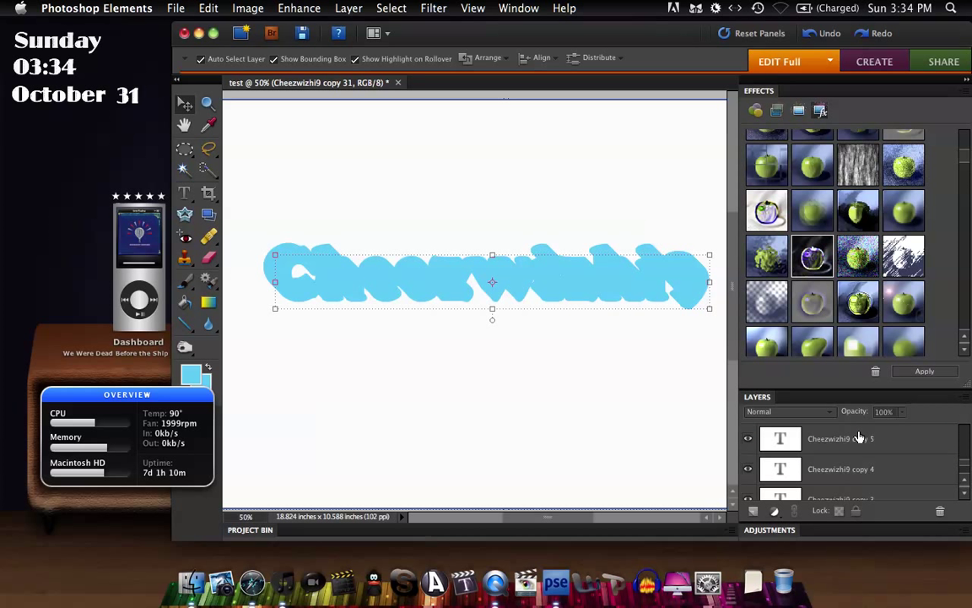
Select all 31 text copies and merge them into 'Cheezwizhi9 copy 31' with Cmd+E
scroll(859, 438, down, 5)
click(860, 438)
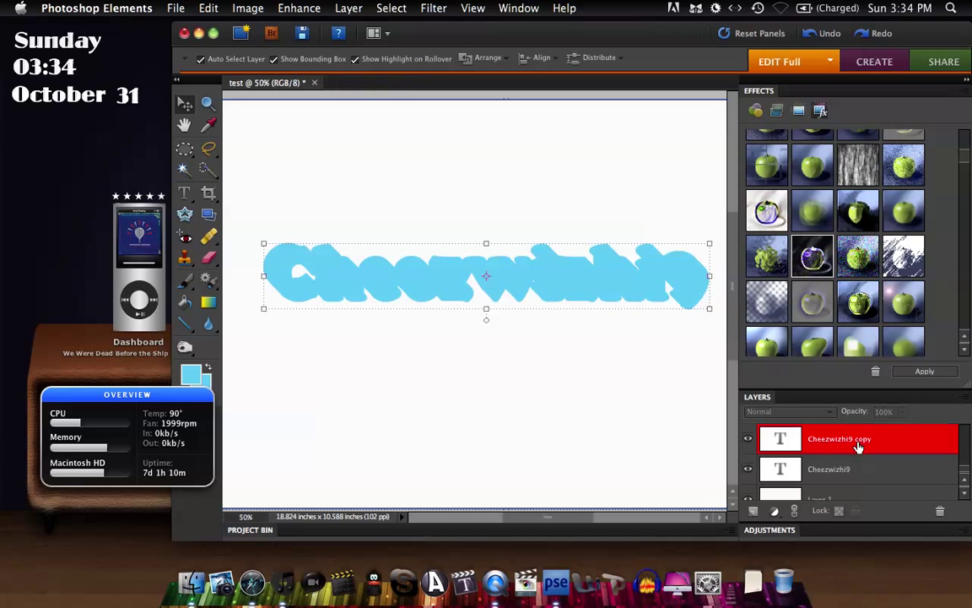
right_click(859, 440)
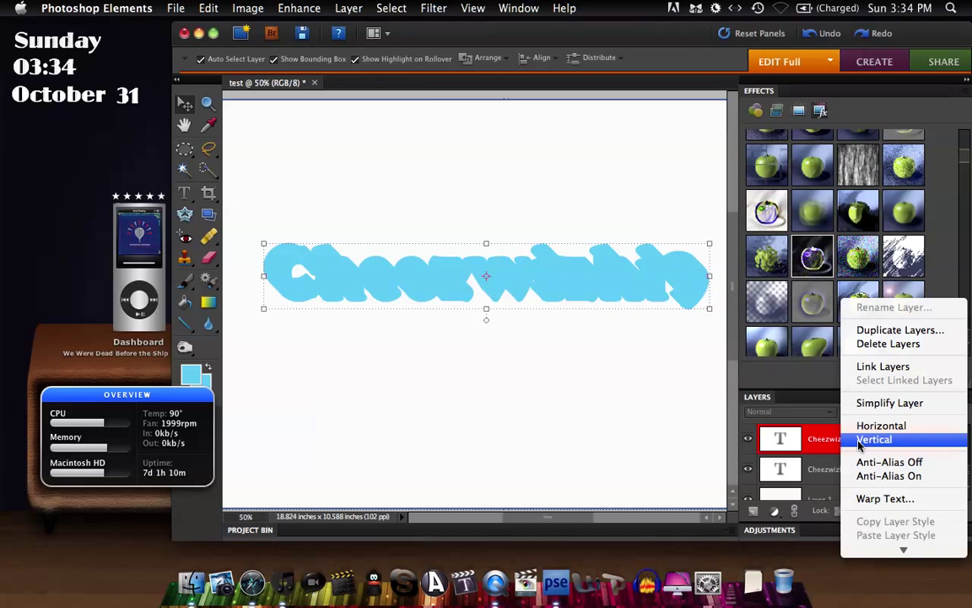
click(801, 450)
key(super+e)
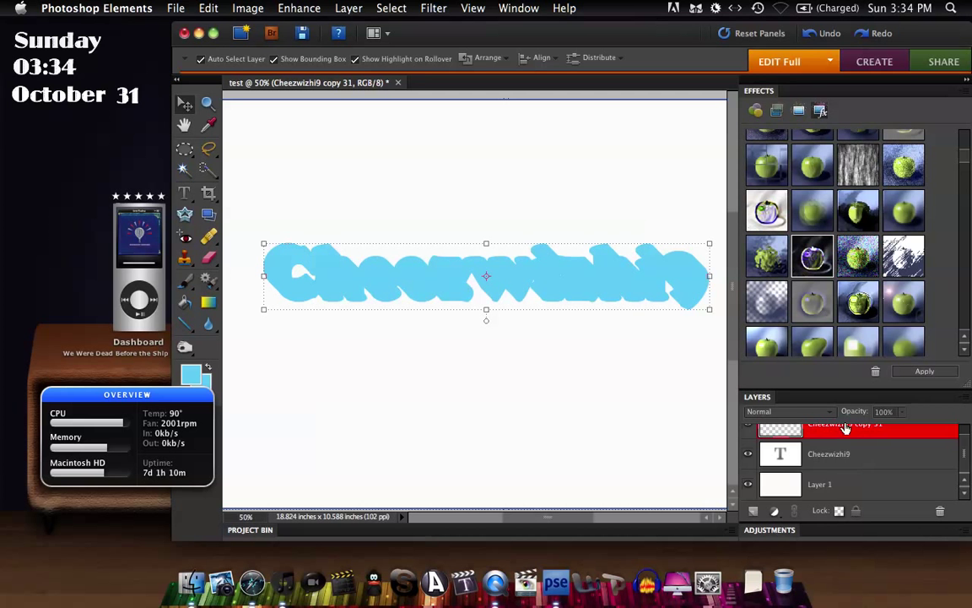
Apply Glowing Edges to the merged copy to turn it black, then select the background
double_click(814, 260)
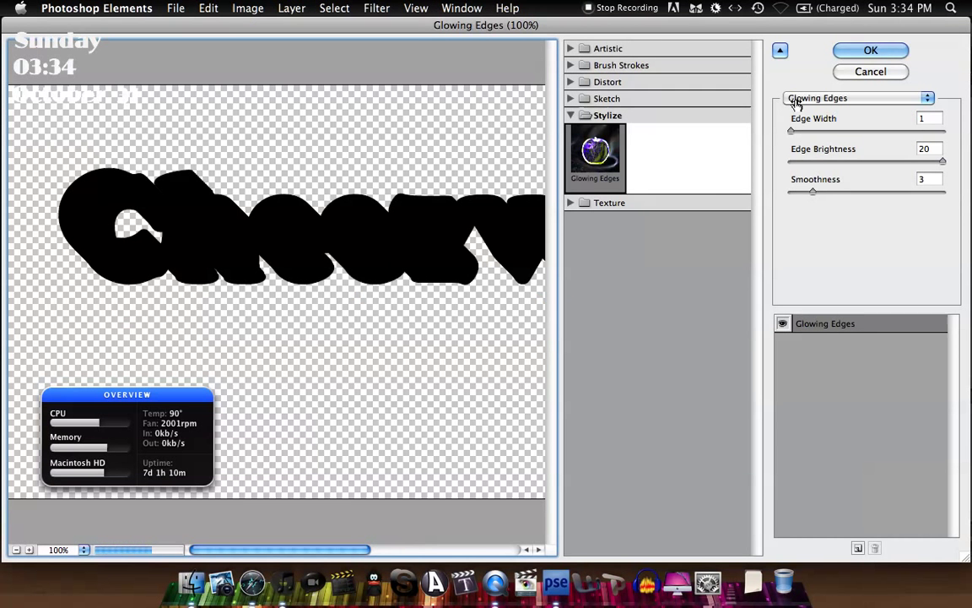
click(868, 49)
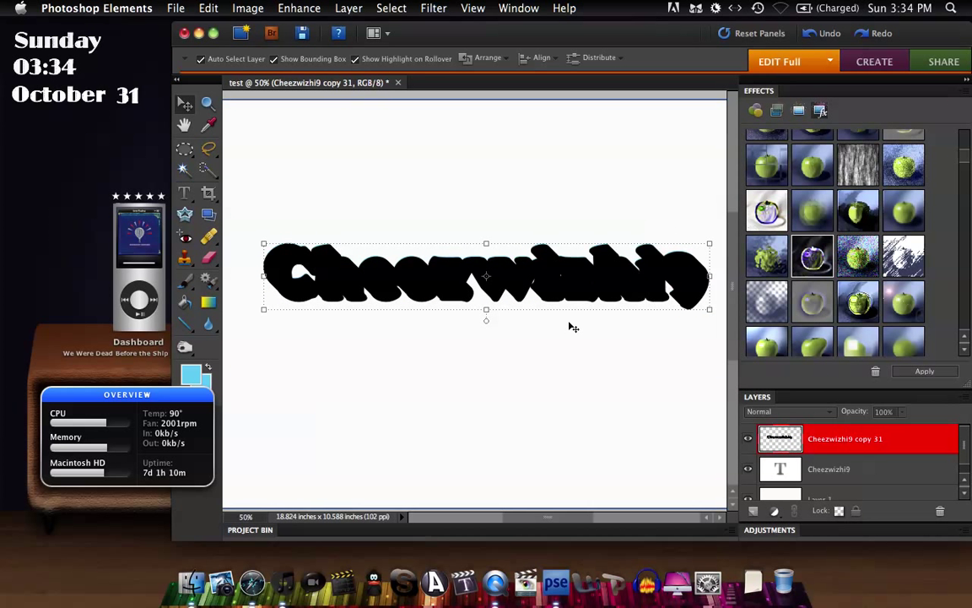
click(566, 369)
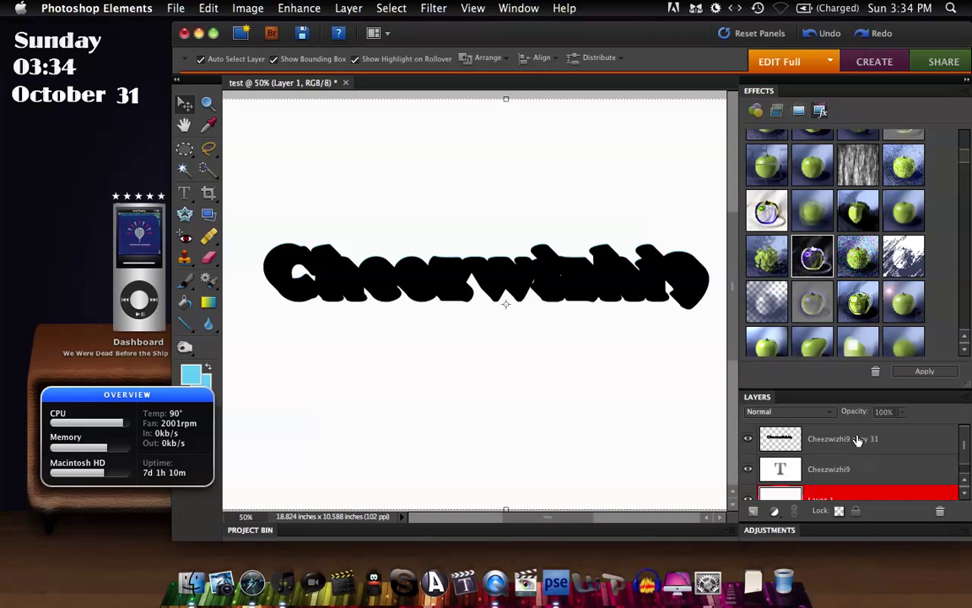
Move the black 'Cheezwizhi9 copy 31' layer beneath the light blue text layer, then select Layer 1
drag(858, 439, 846, 485)
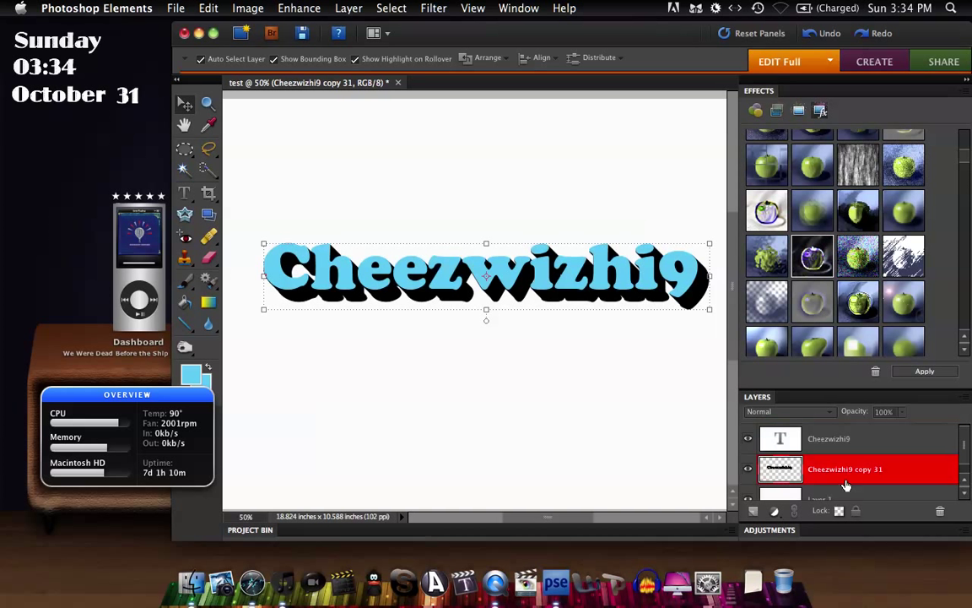
click(844, 496)
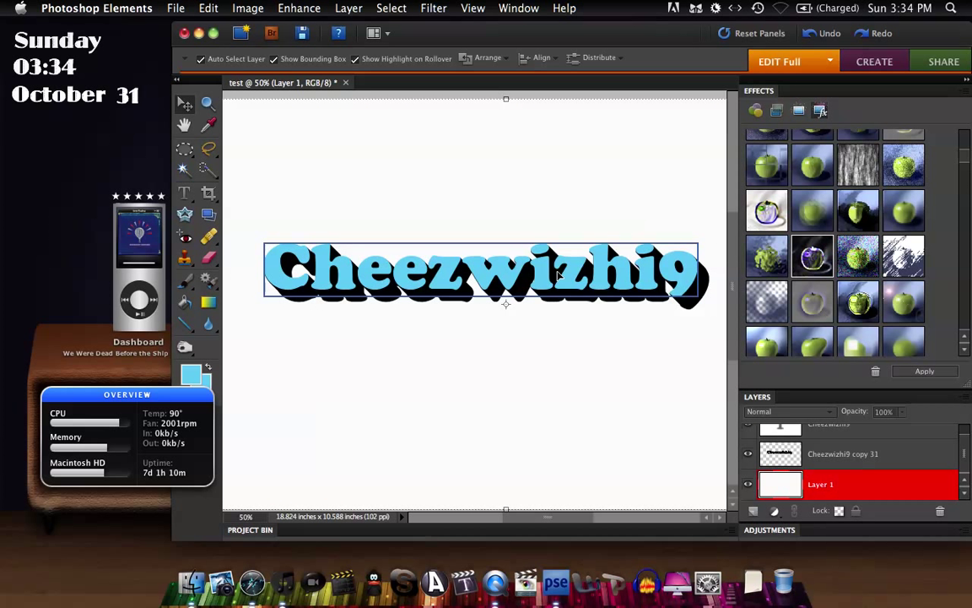